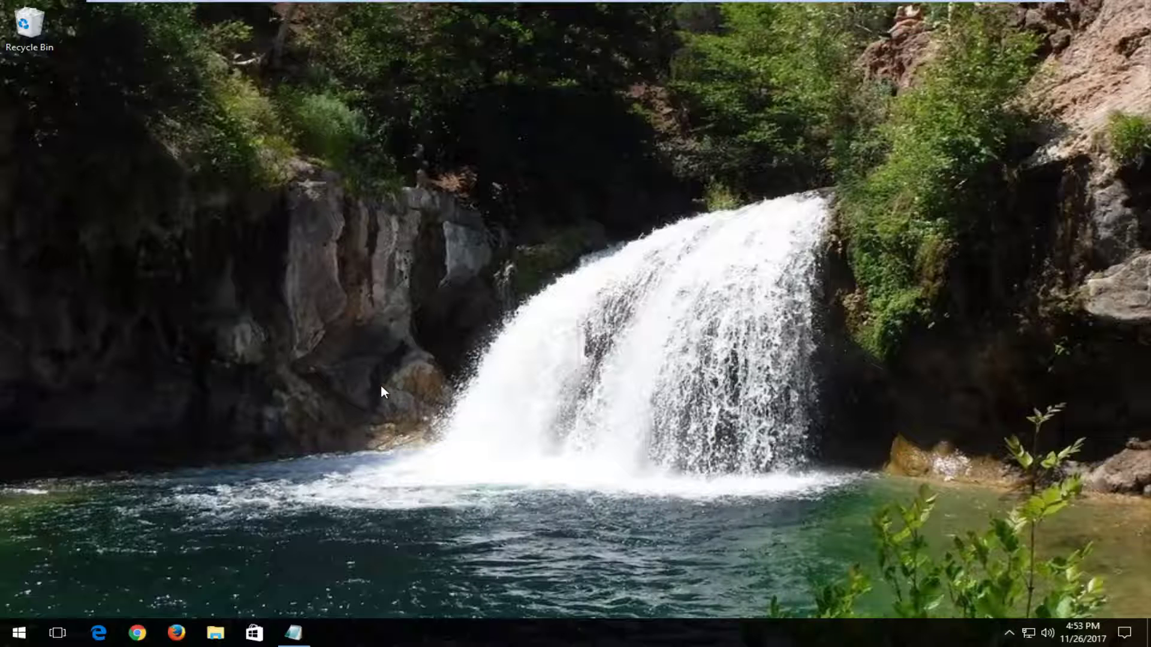
- Open the Canon Inkjet 0303 Class Driver print queue from Printers & scanners settings
click(18, 633)
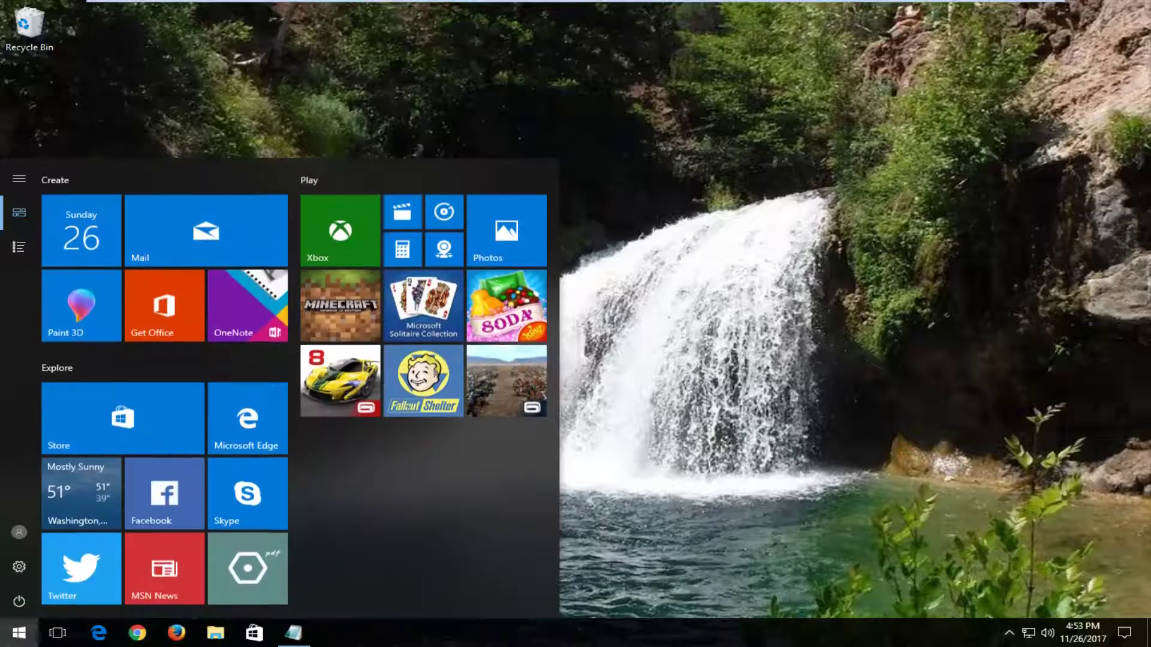
text(printe)
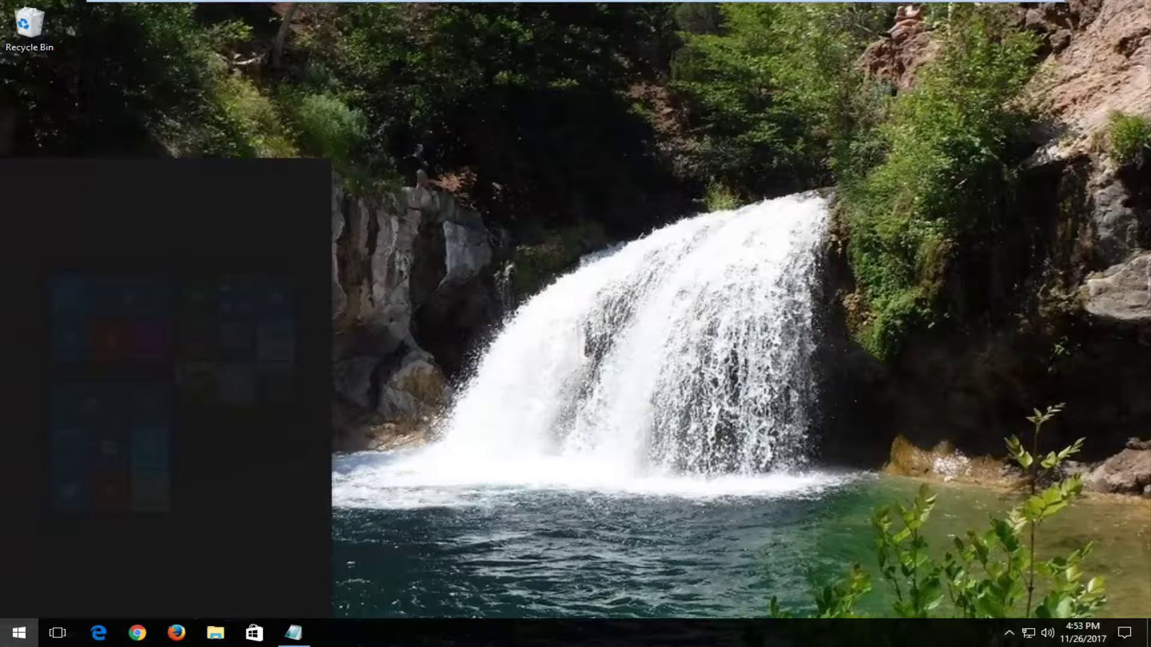
text(rs)
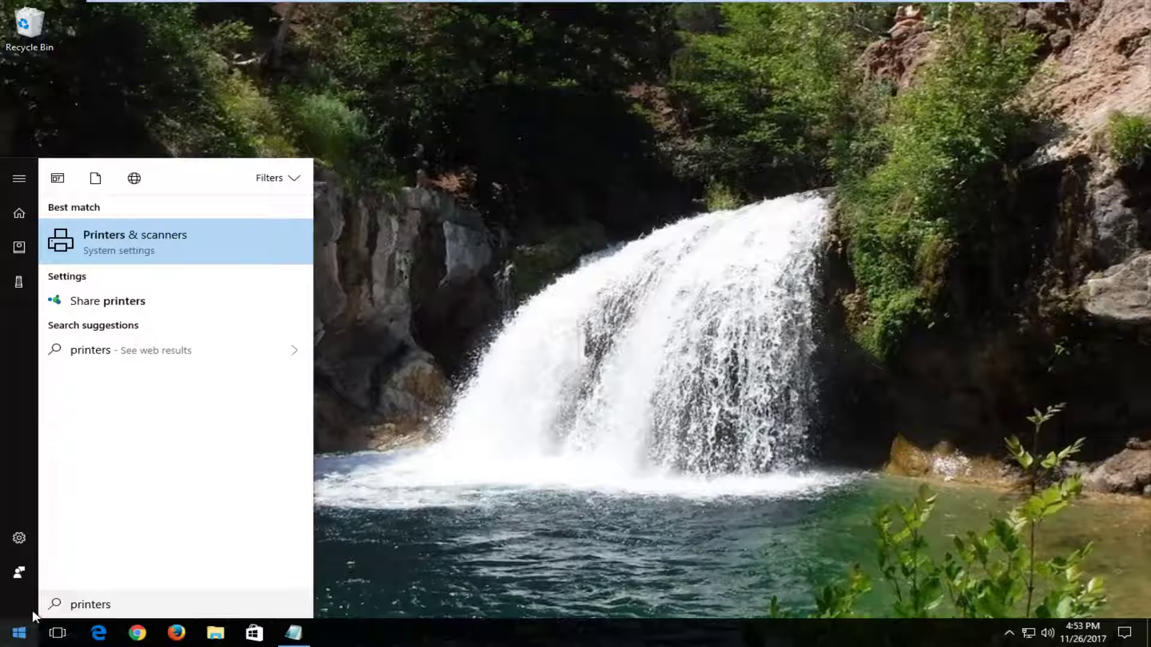
click(111, 244)
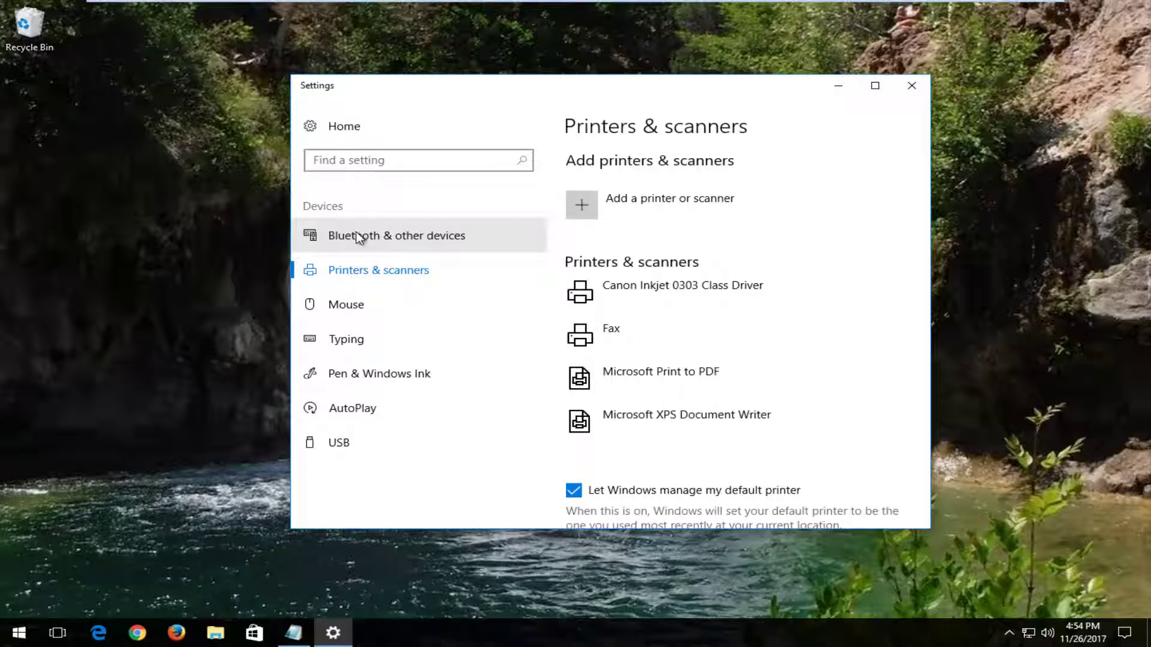
click(674, 299)
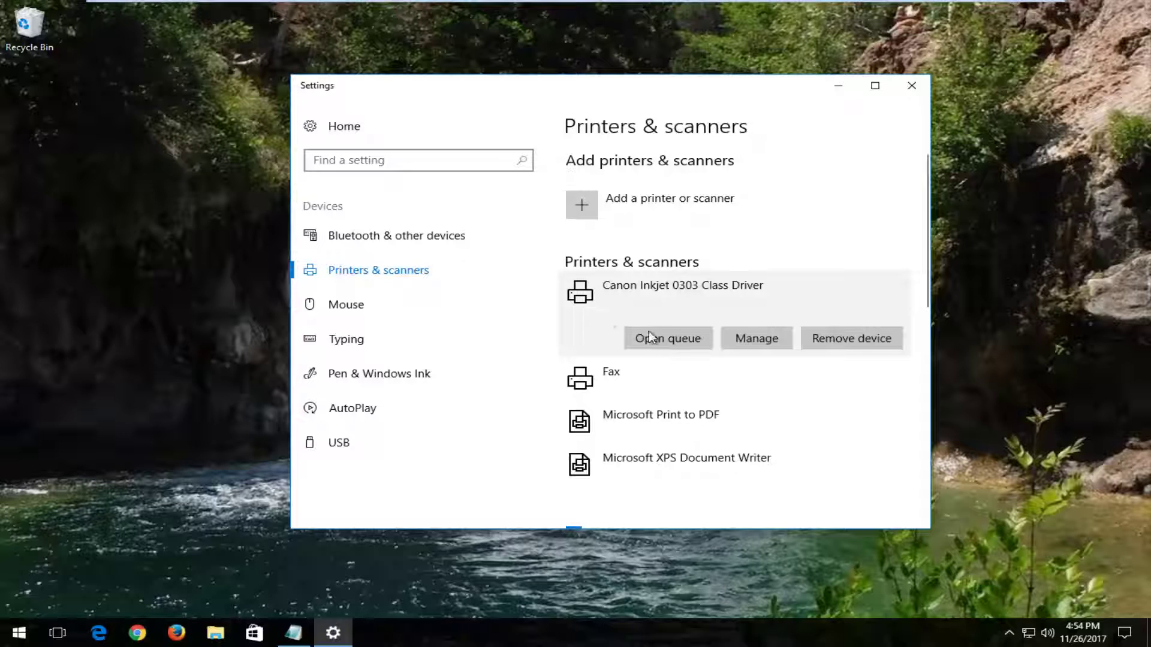
click(650, 338)
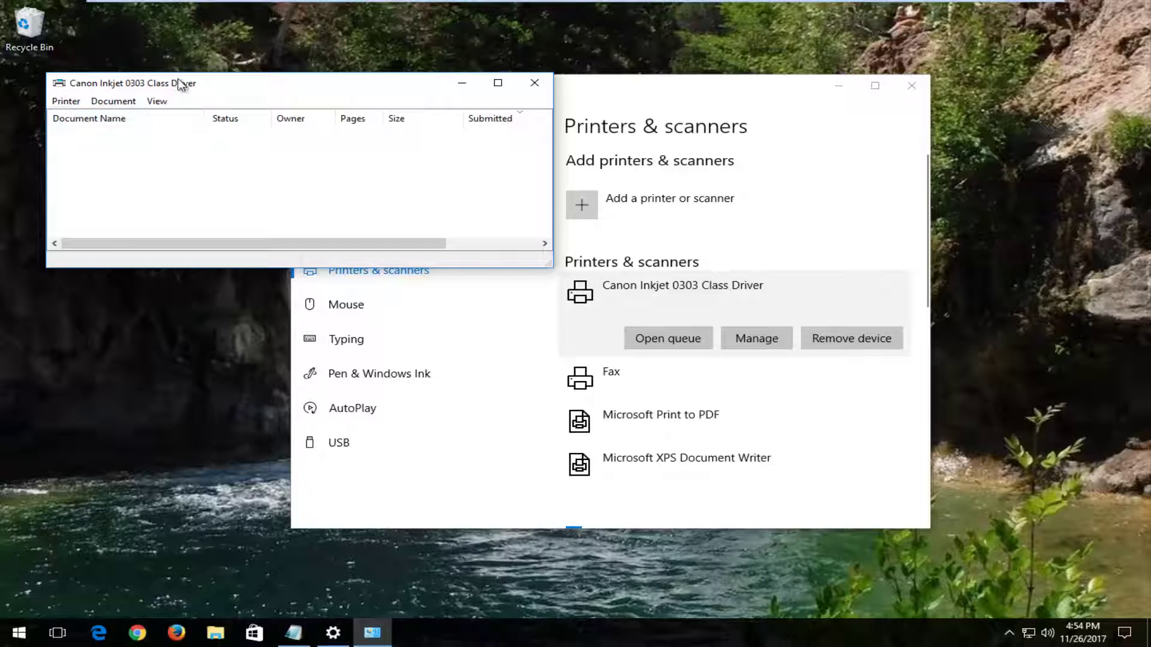
- Cancel all documents in the Canon Inkjet queue, confirm, and close the queue window
drag(183, 87, 272, 107)
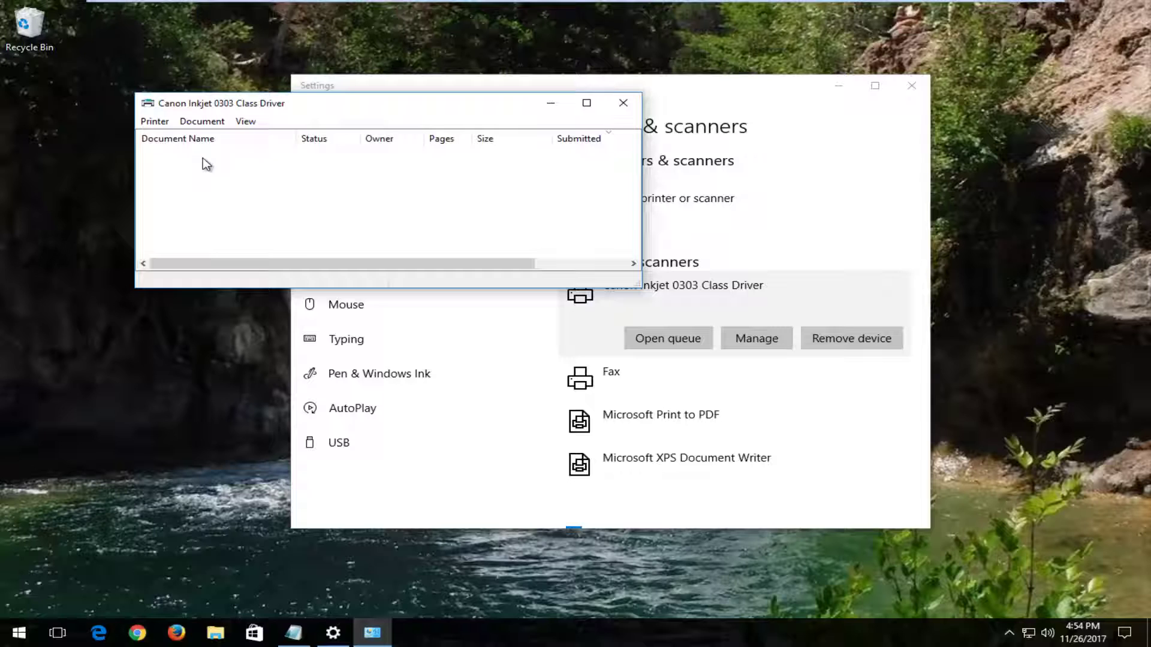
click(154, 123)
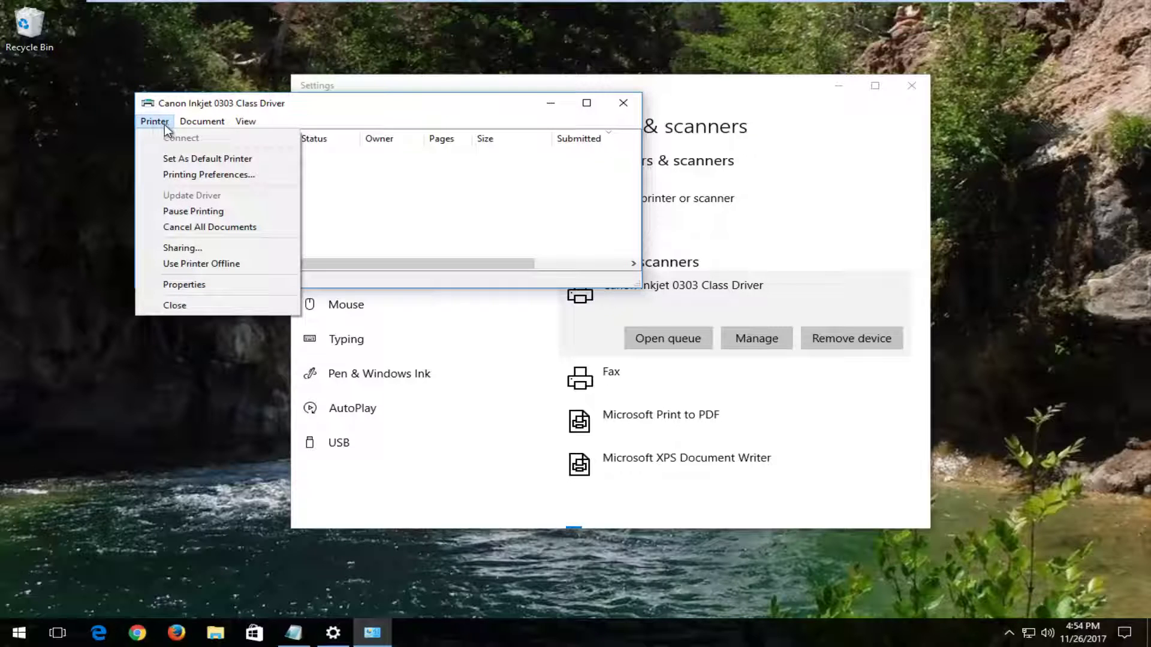
click(154, 124)
click(188, 227)
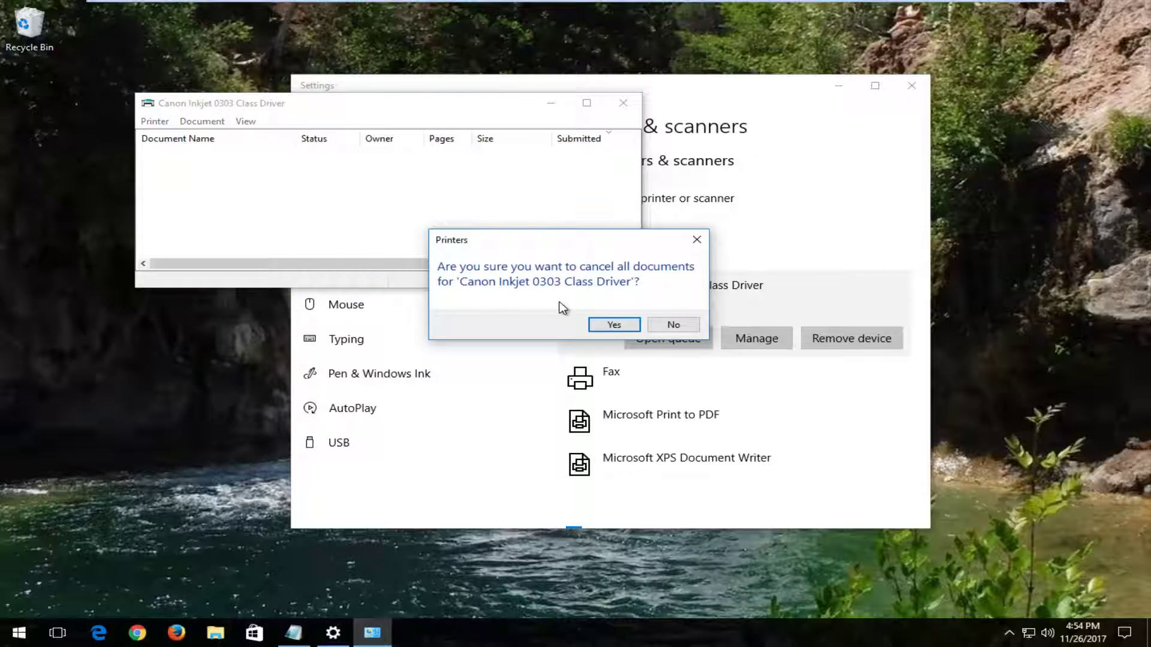
click(615, 325)
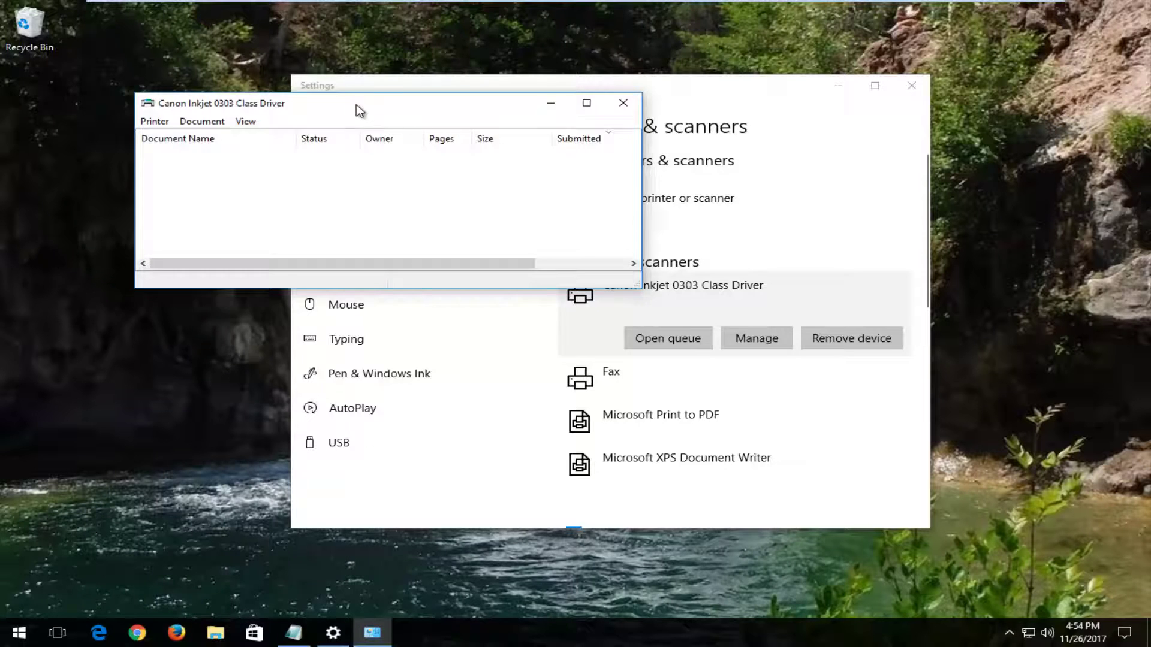
mouse_move(358, 110)
mouse_down()
mouse_move(383, 189)
mouse_move(419, 131)
mouse_move(402, 117)
mouse_up()
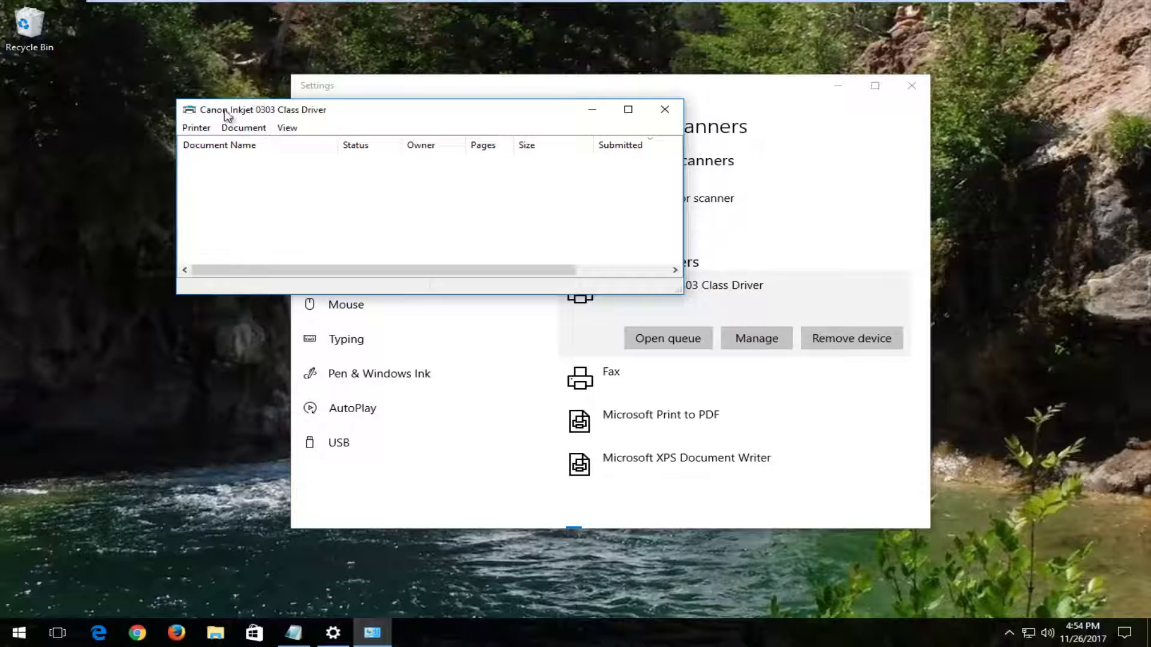
click(665, 111)
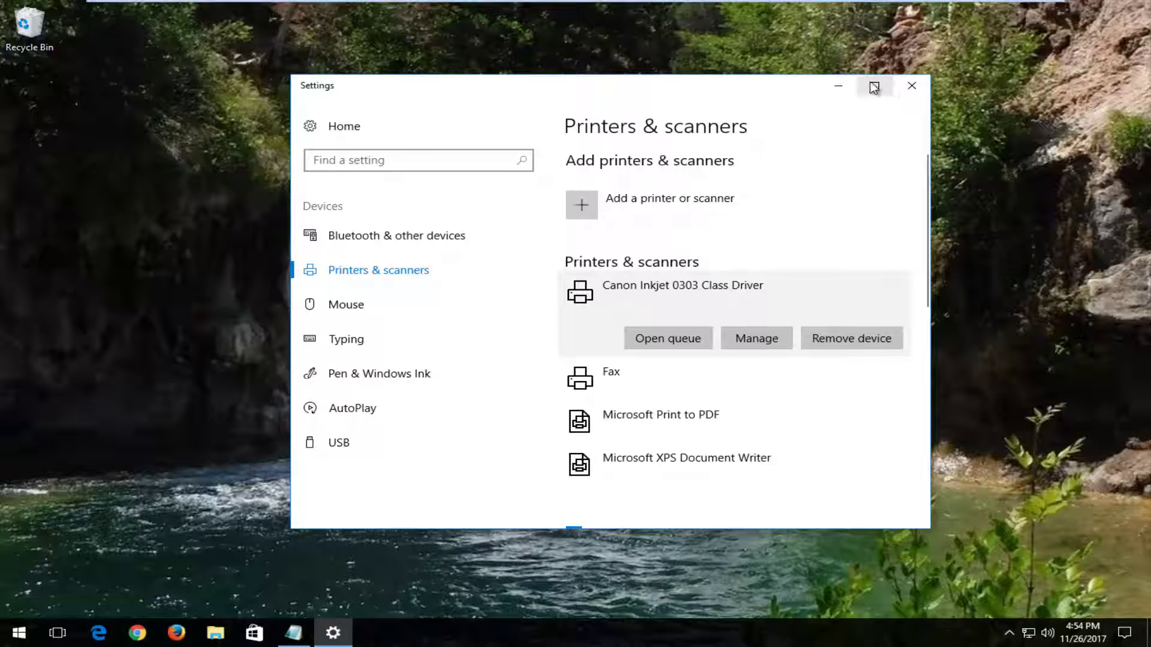
- Close Settings and launch Command Prompt as administrator, approving the UAC prompt
click(911, 86)
click(17, 634)
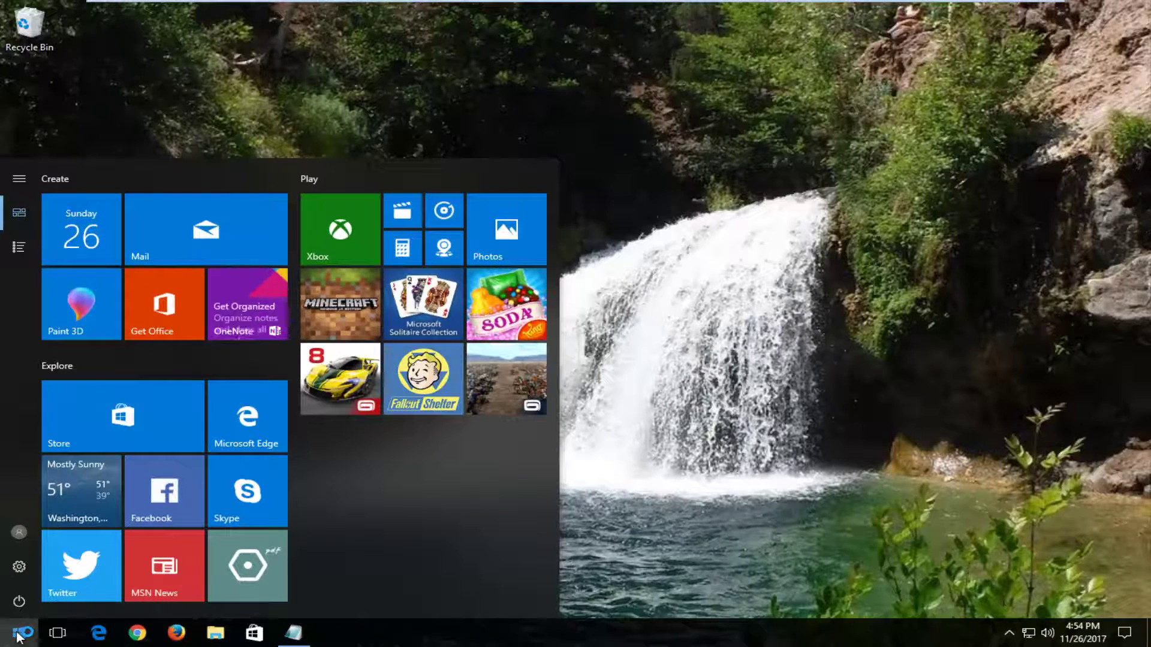
text(commAN)
key(BackSpace)
key(BackSpace)
text(a)
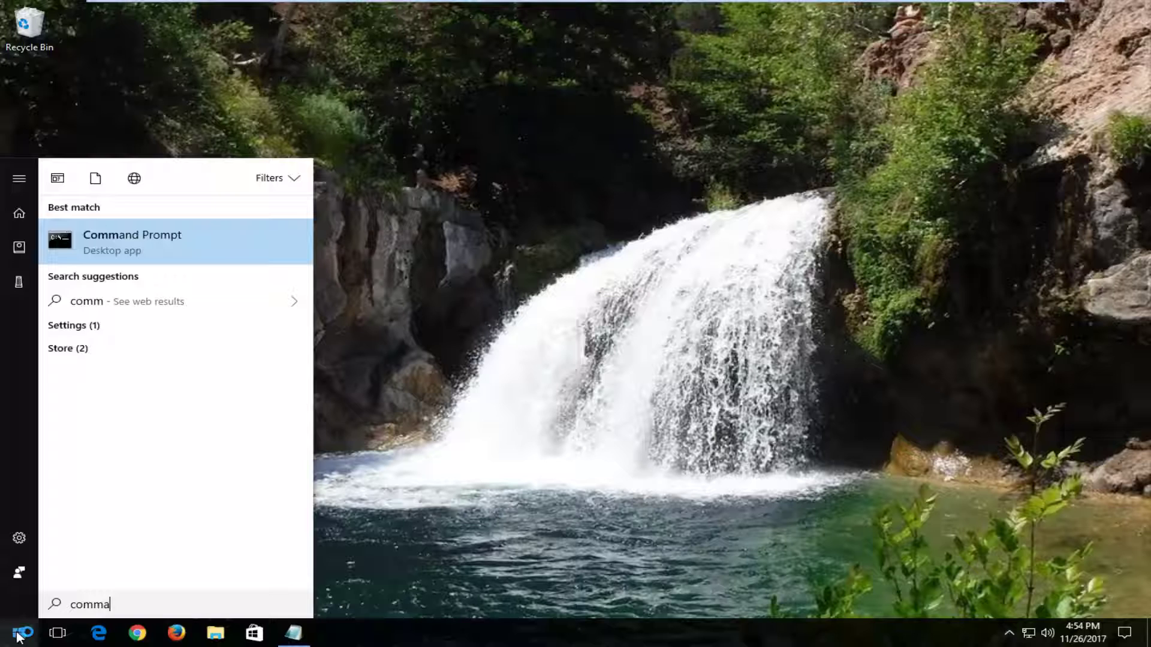
text(nd or)
key(BackSpace)
key(BackSpace)
text(pr)
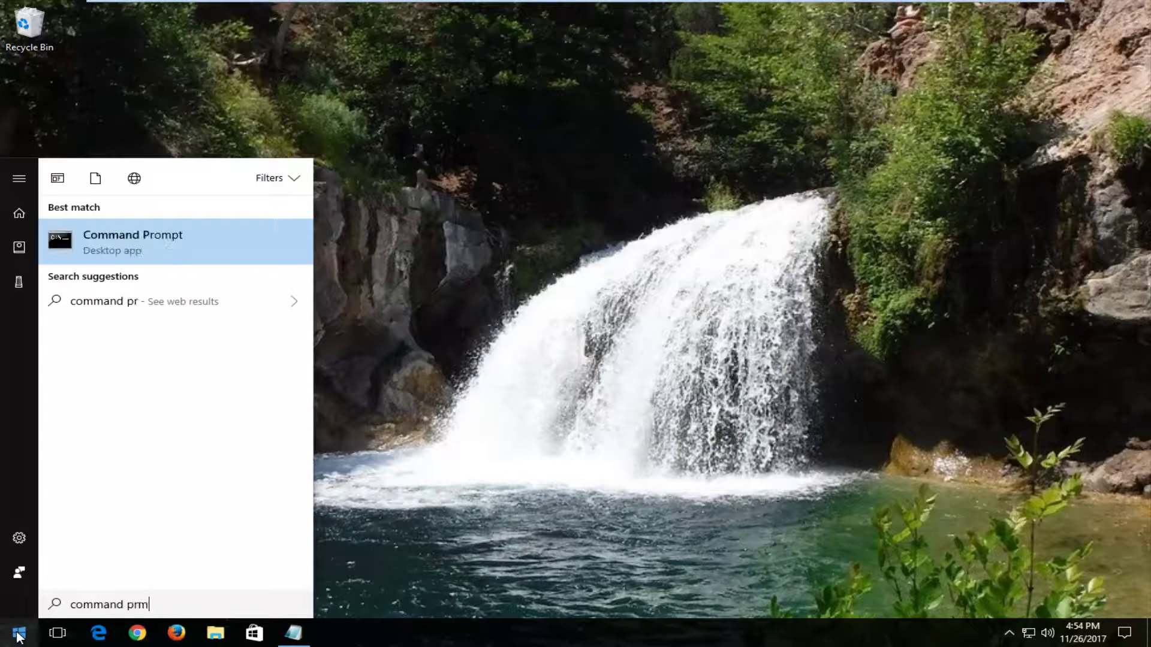
text(ompt)
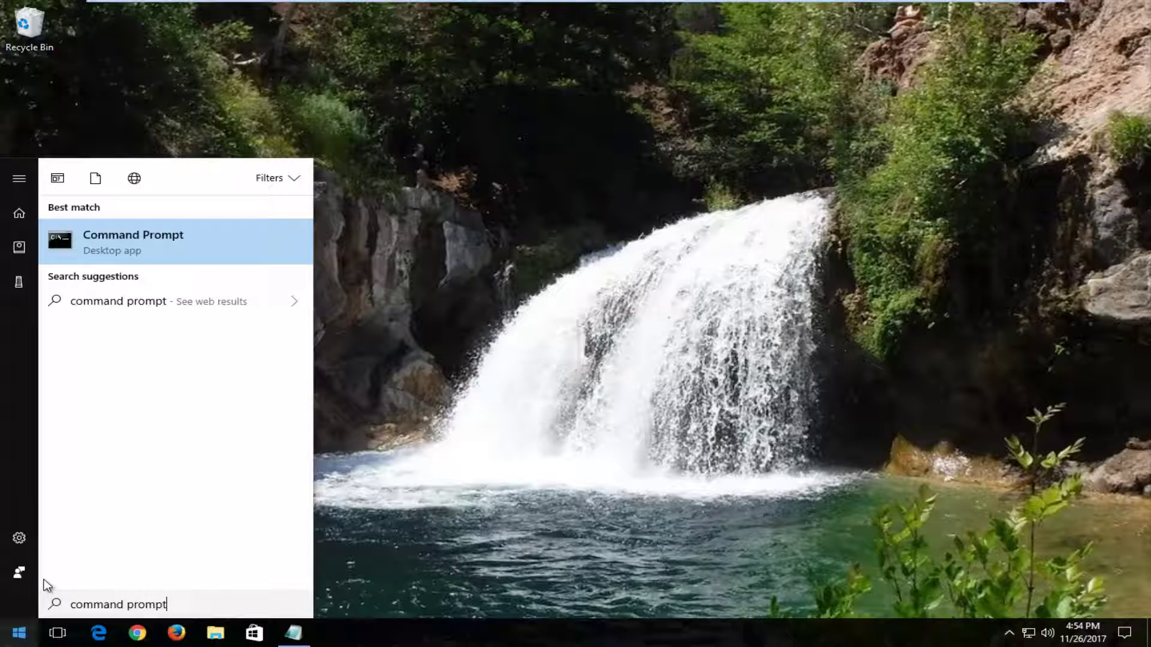
right_click(129, 248)
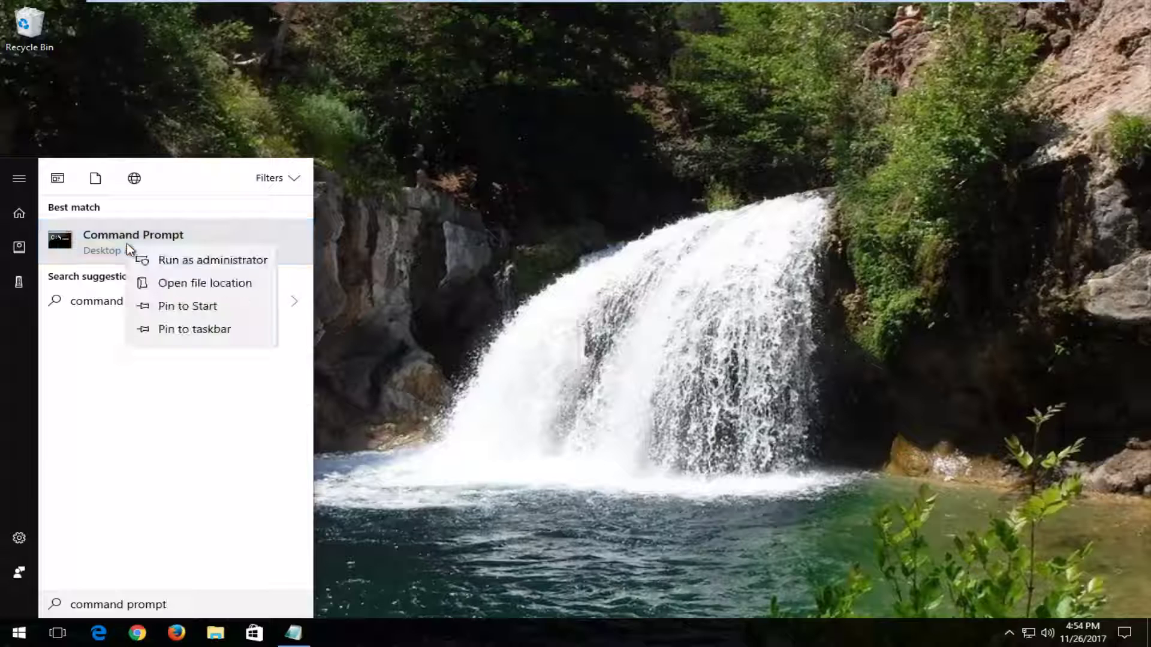
click(154, 258)
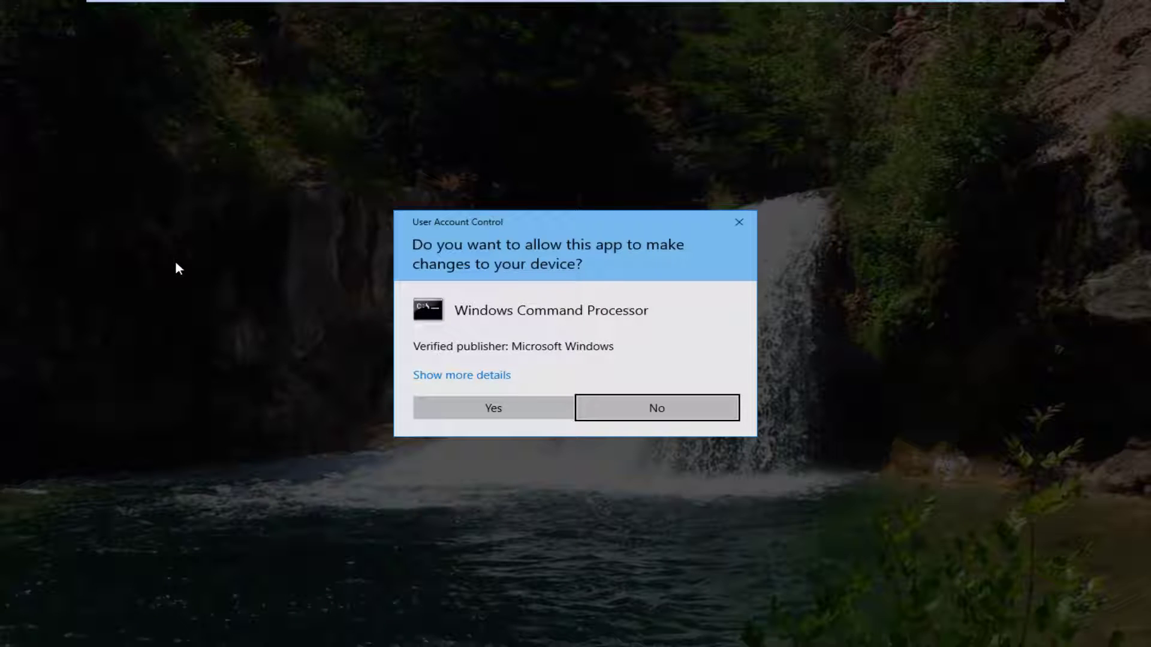
click(520, 410)
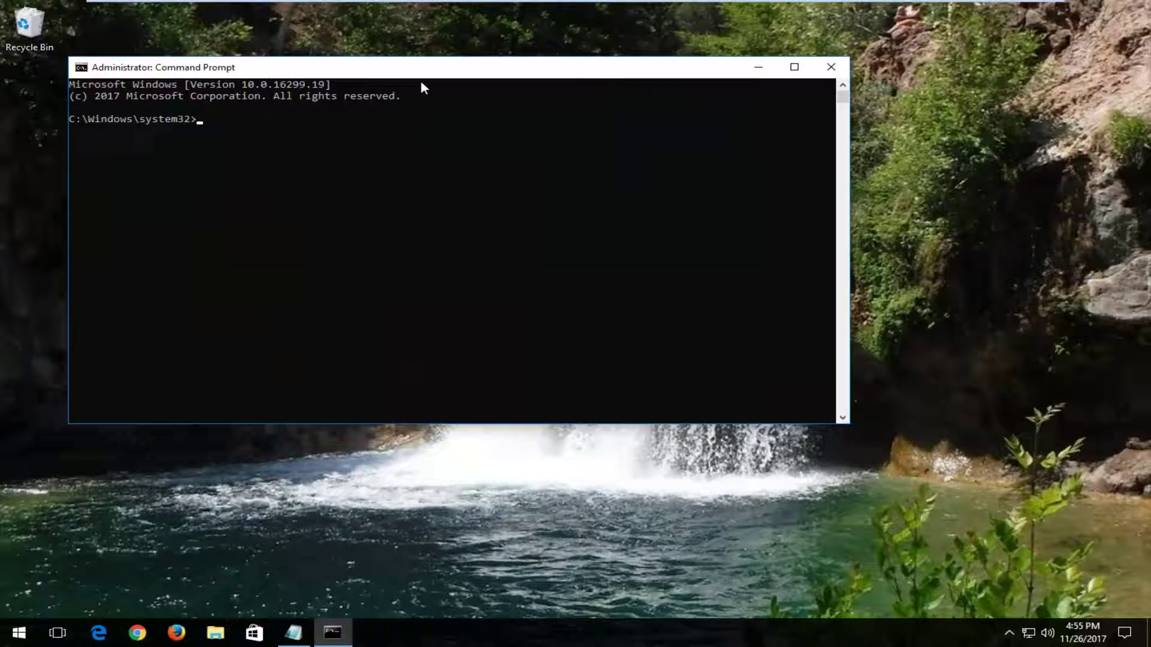
- Paste the spooler commands into Notepad and run 'net stop spooler' in the admin console
drag(419, 67, 570, 110)
click(294, 633)
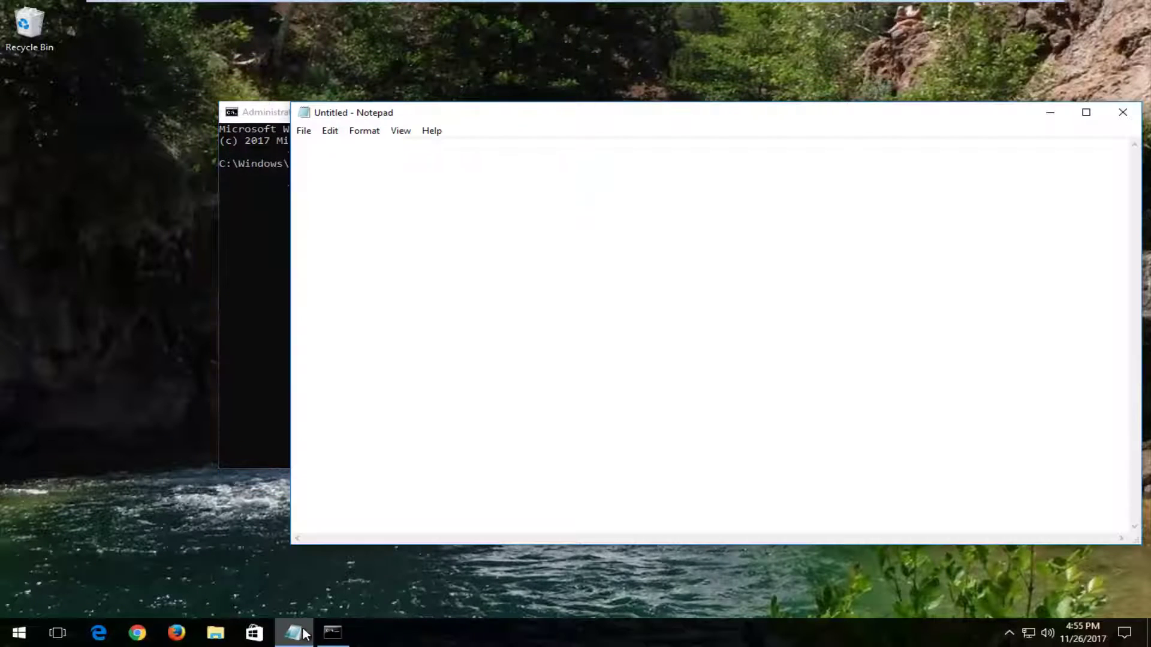
text(Net Stop Spooler   del %systemroot%\System32\spool\printers\* /Q)
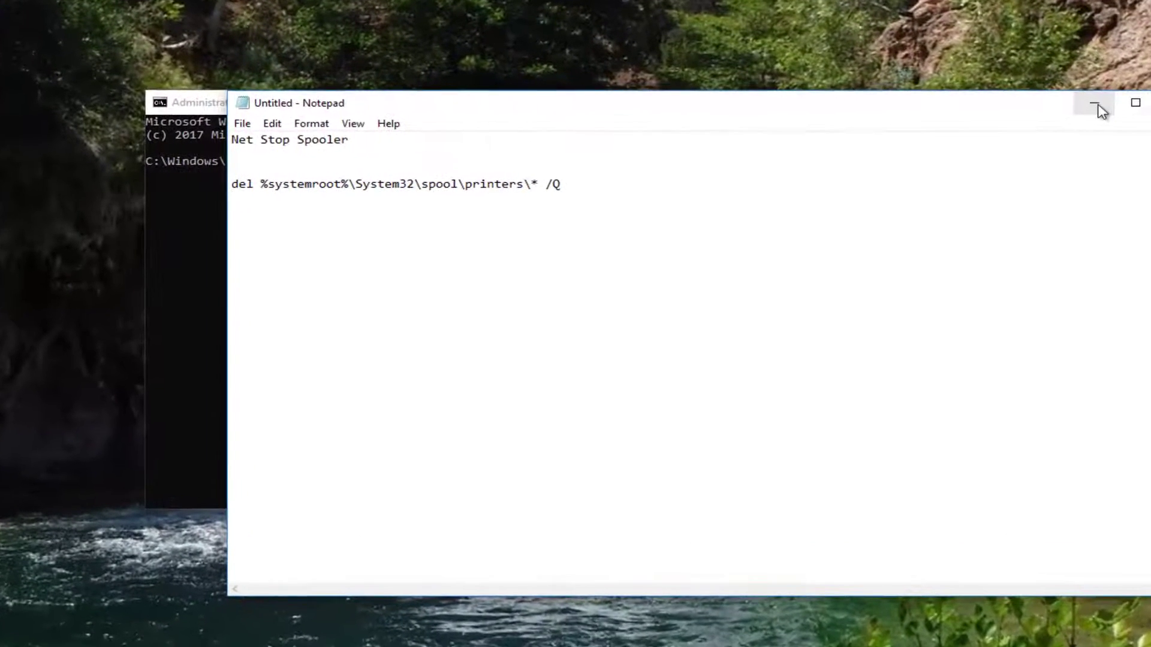
click(1095, 108)
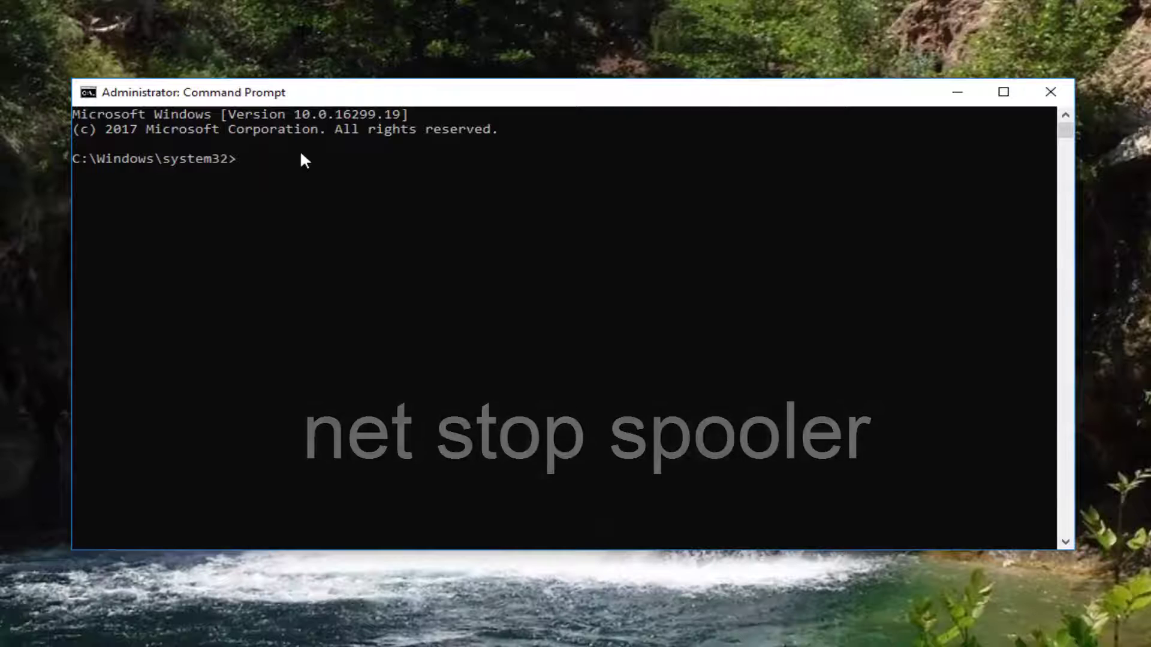
text(net stop spooler)
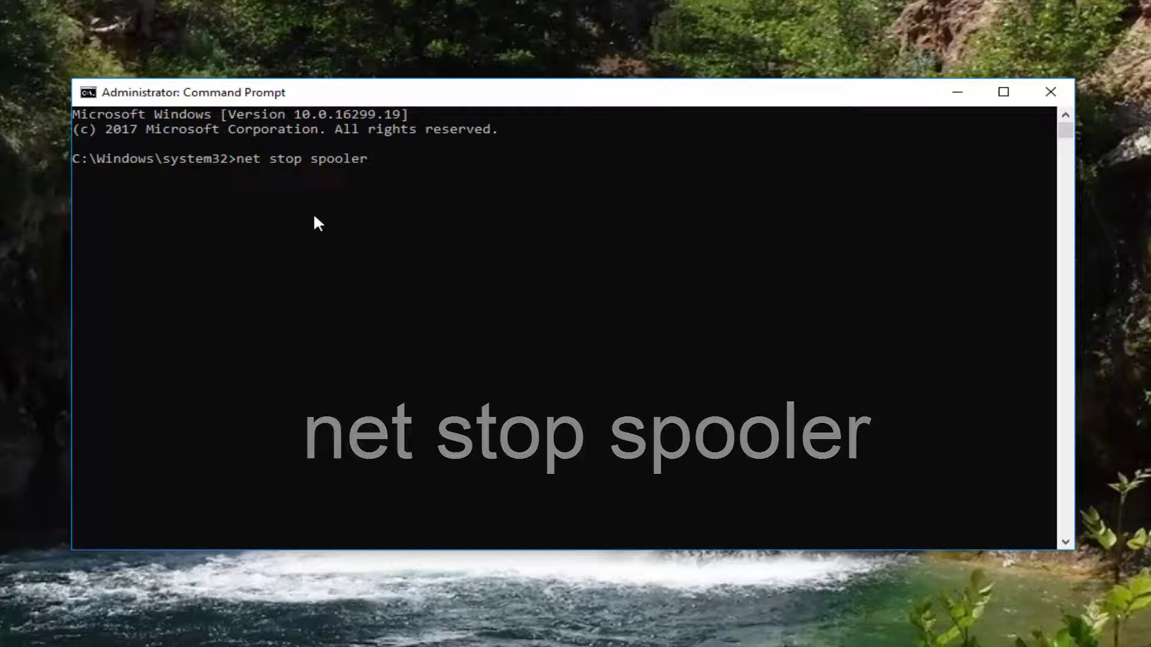
key(Return)
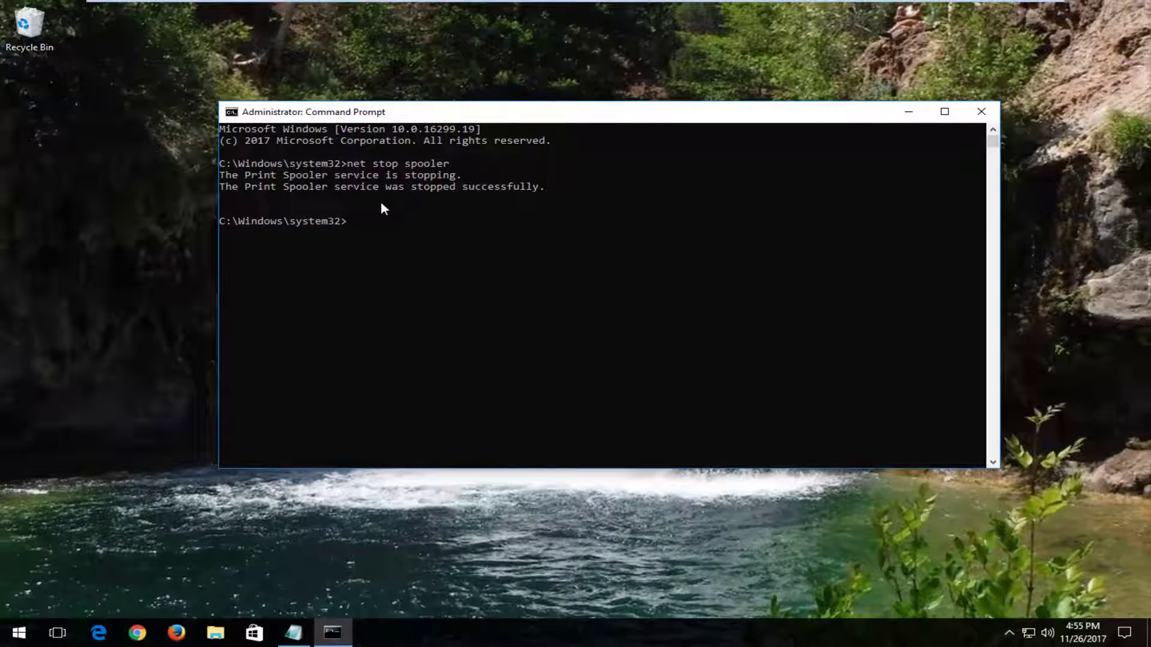
- Copy the spool-folder delete command from Notepad and paste it at the console prompt
click(293, 630)
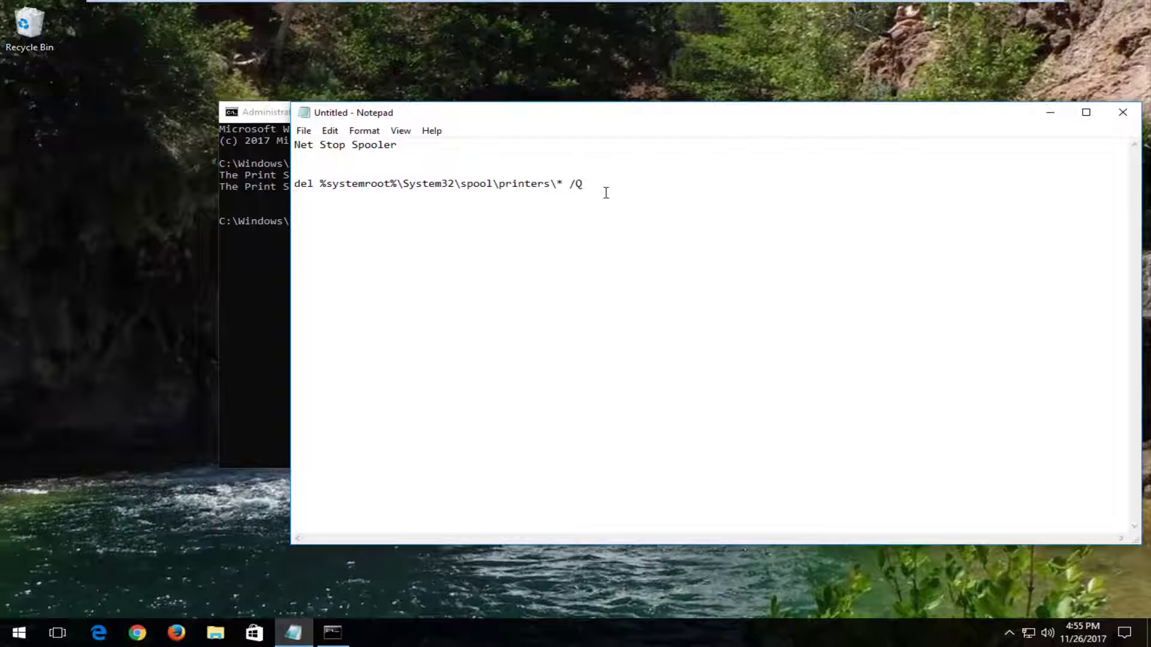
drag(621, 183, 277, 184)
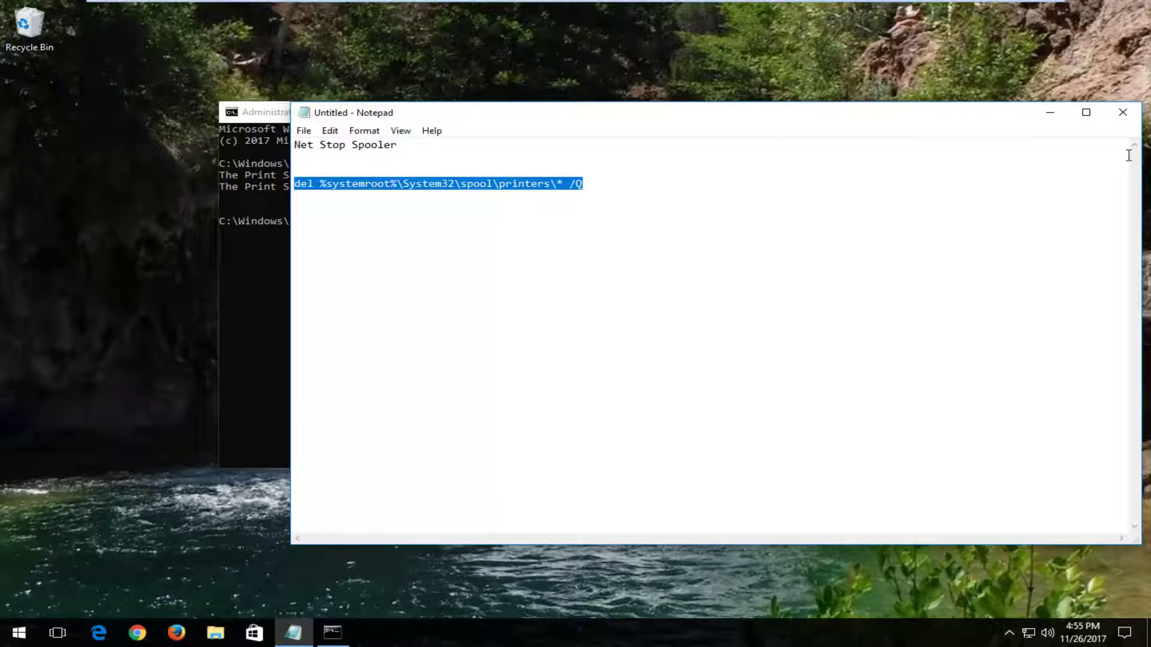
click(1050, 117)
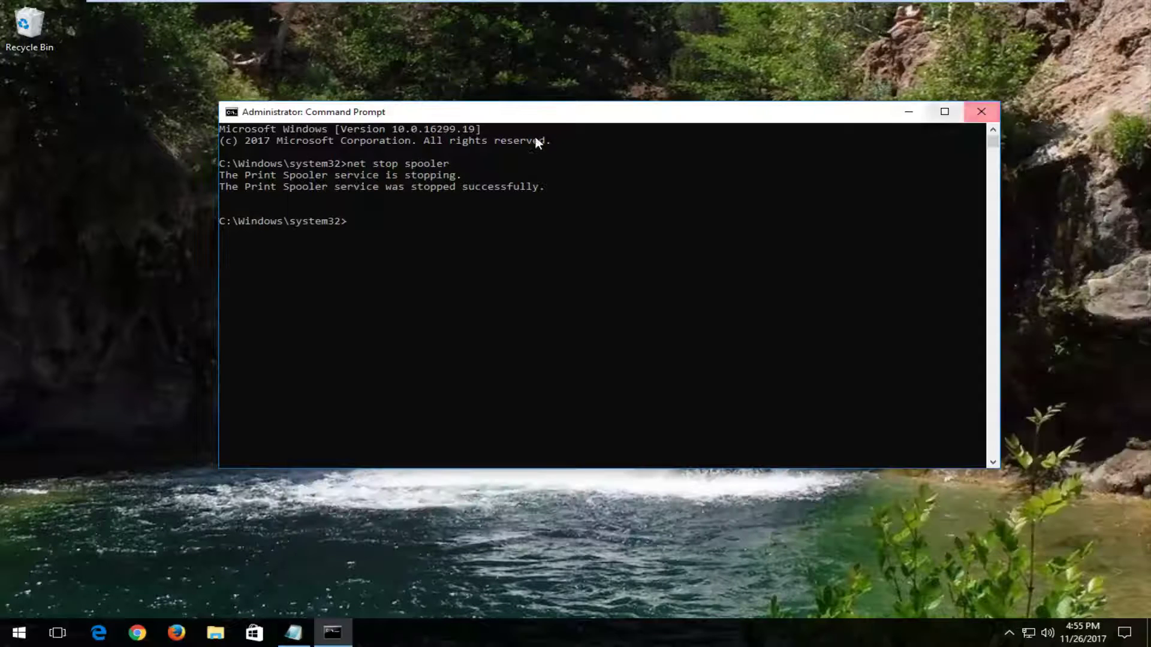
right_click(478, 115)
mouse_move(512, 220)
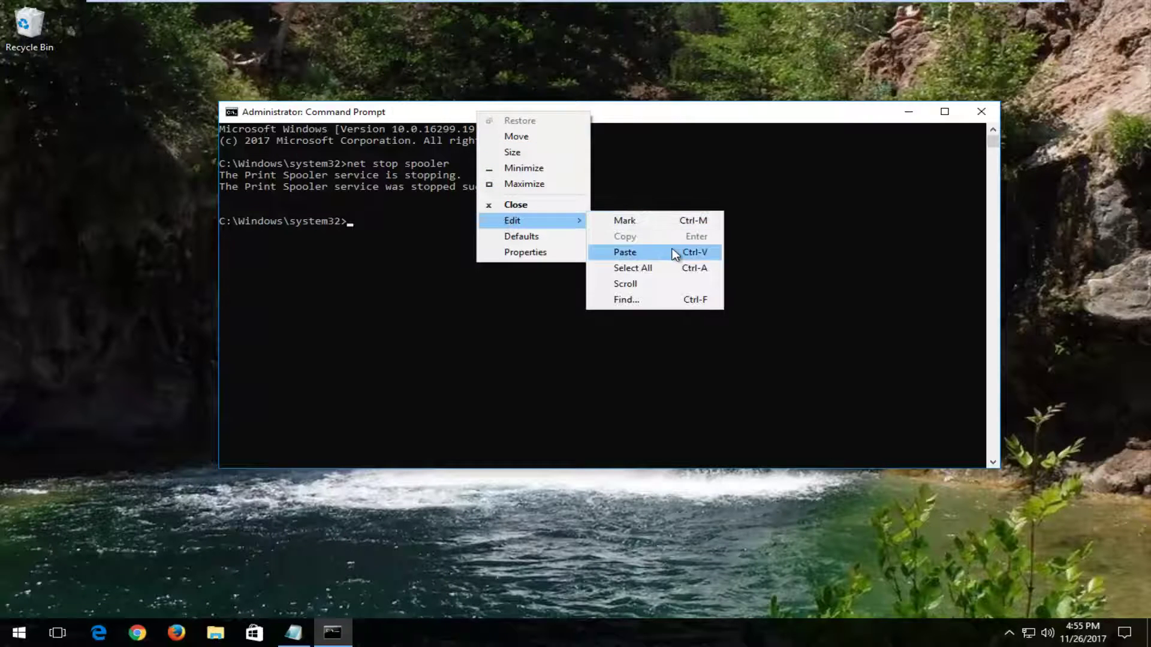
click(676, 255)
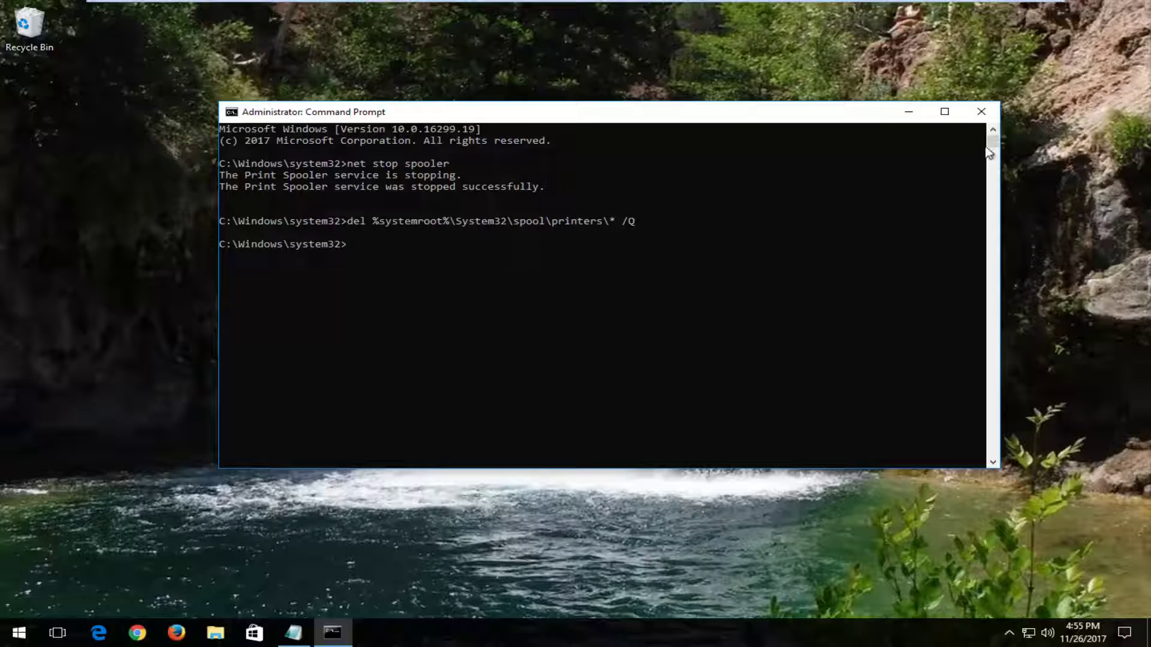
- Close the console and launch the Services app via a 'servic' search
click(981, 111)
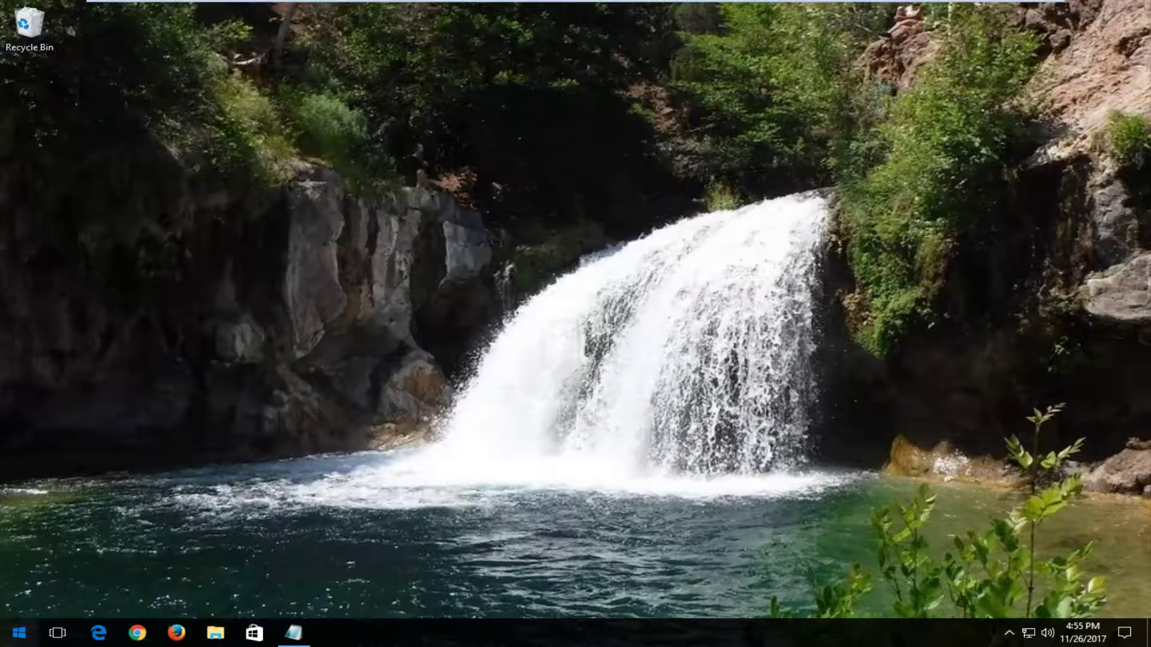
key(super)
text(ser)
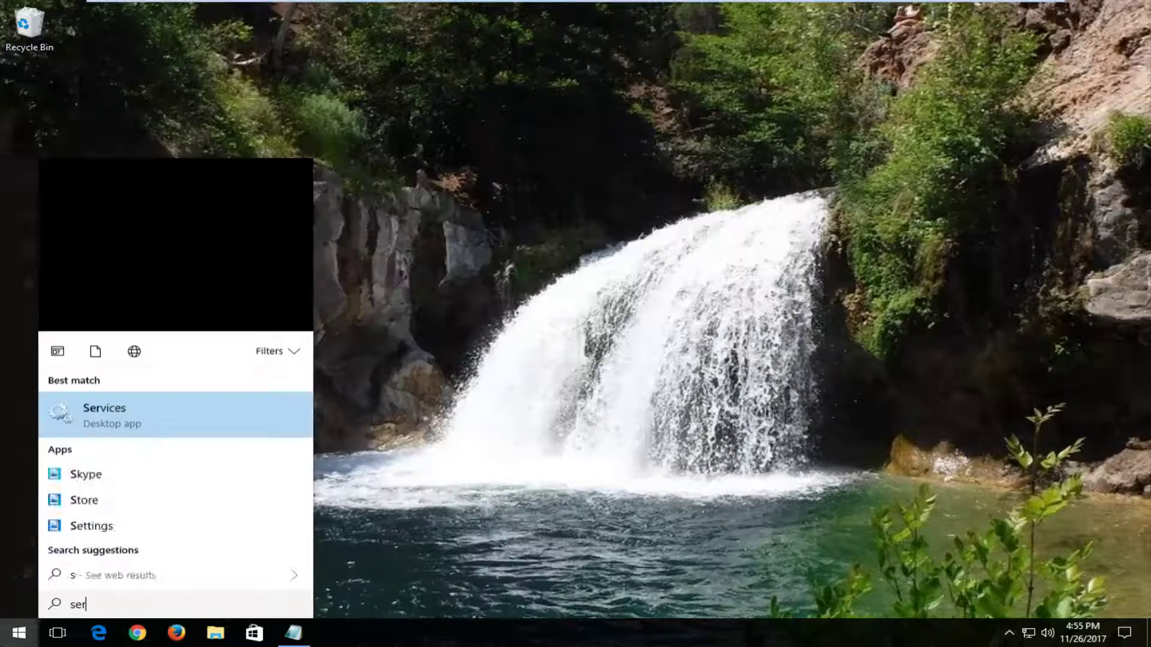
text(vic)
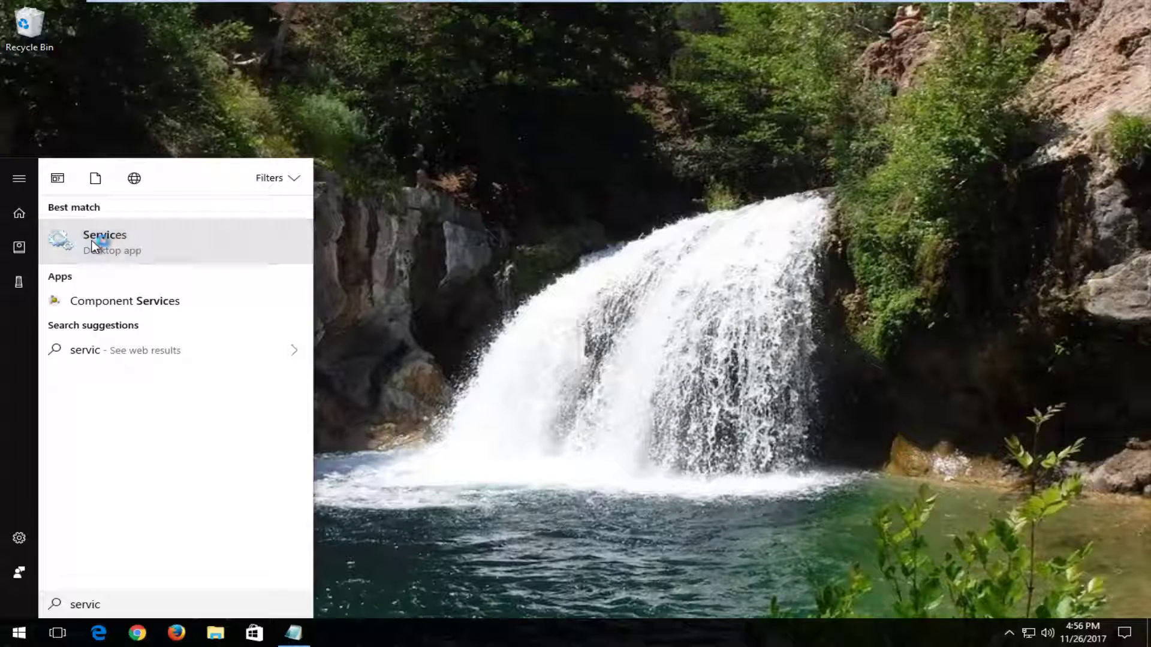
click(96, 244)
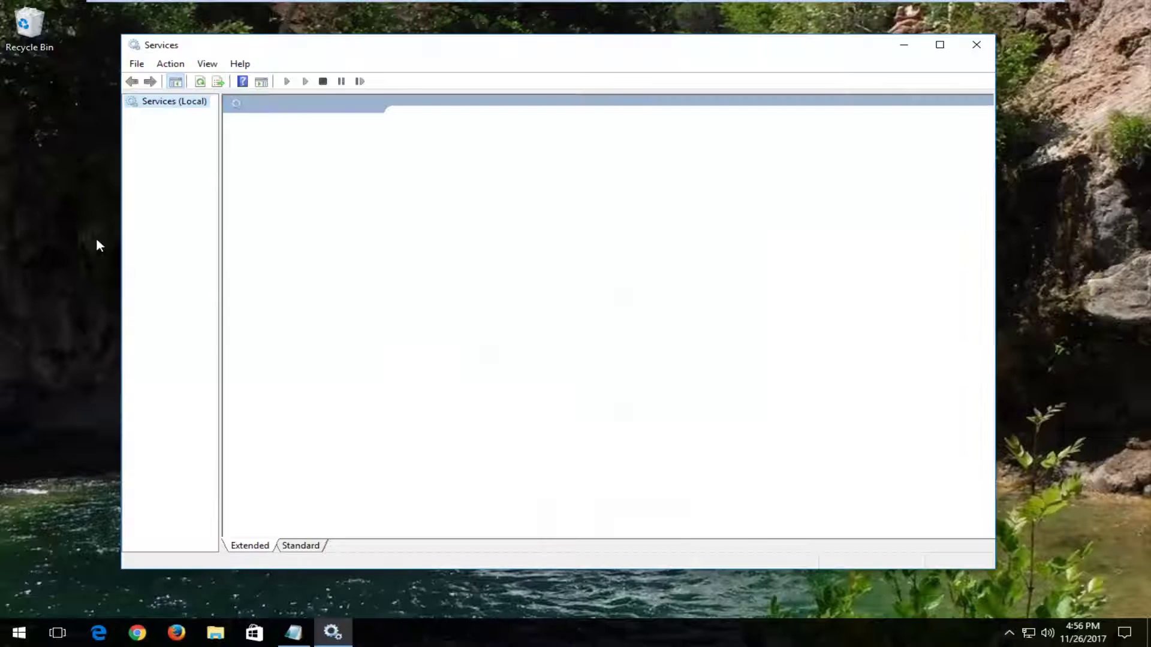
- Locate Print Spooler in the Services list and start the service
scroll(208, 242, down, 20)
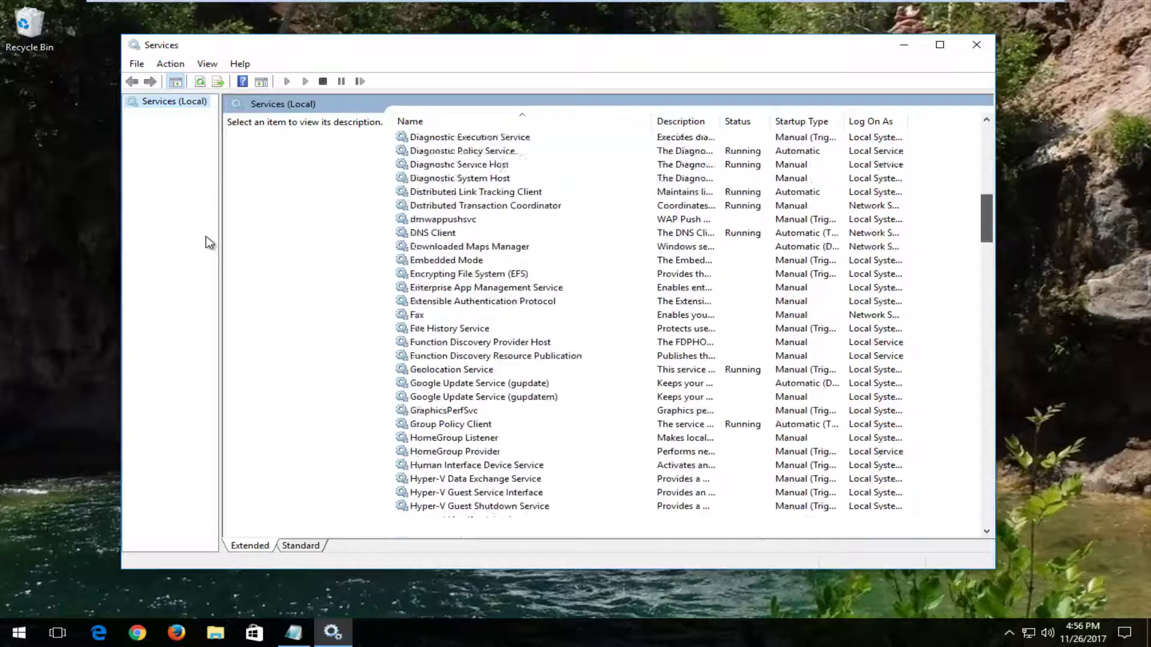
scroll(209, 242, up, 9)
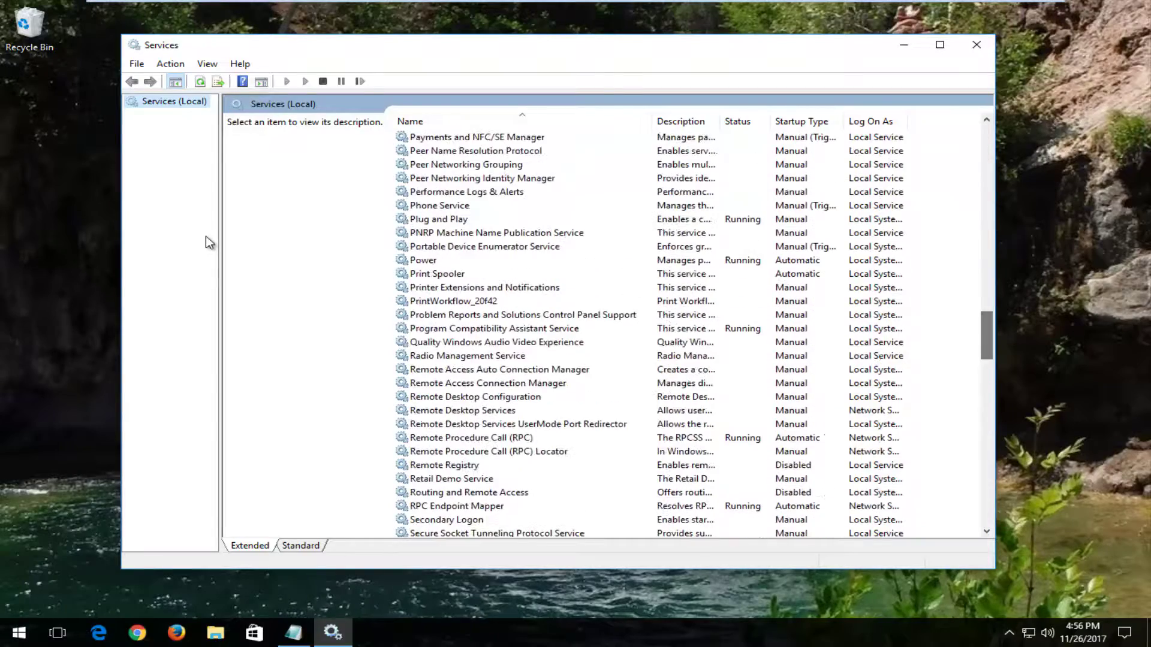
text(print)
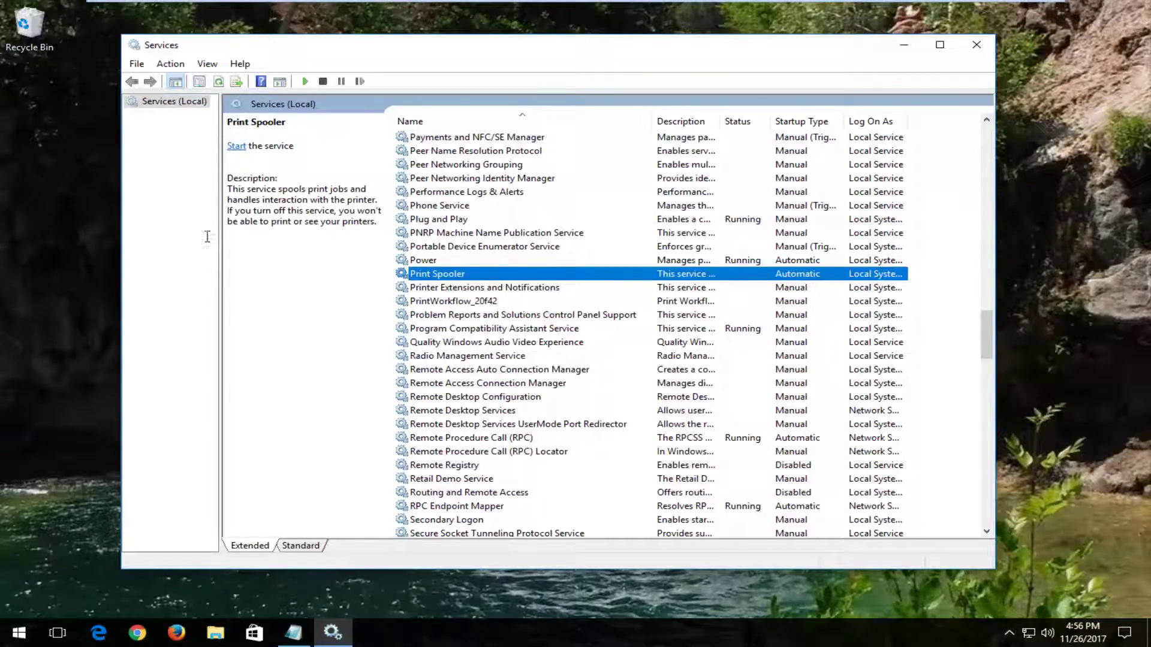
click(209, 244)
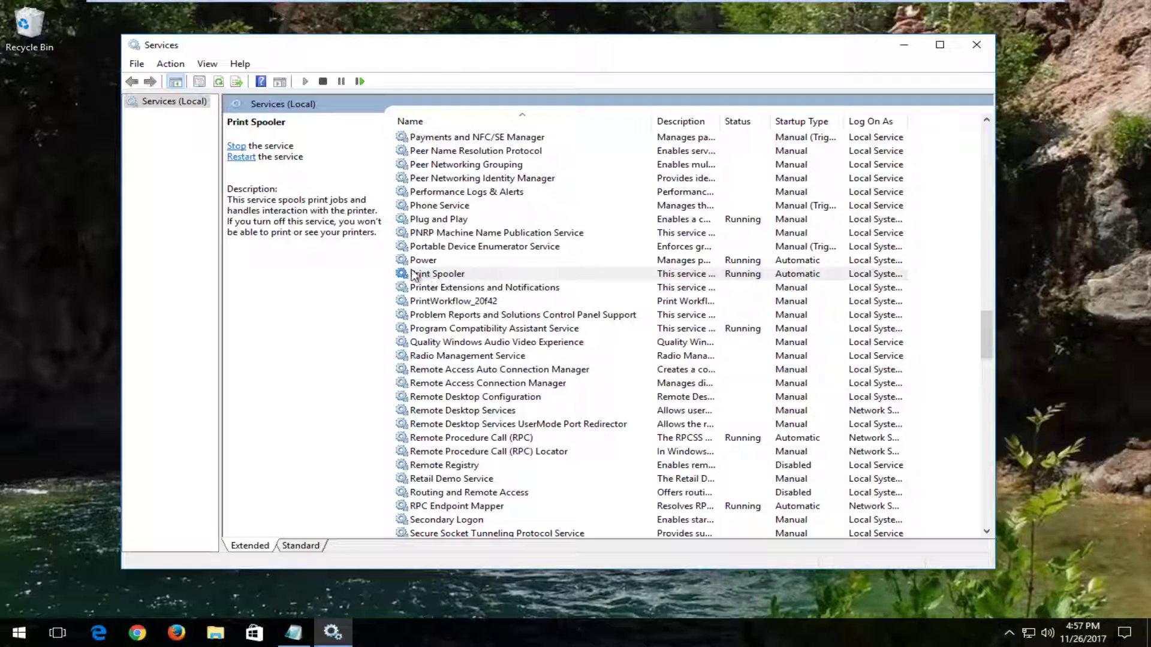
right_click(439, 276)
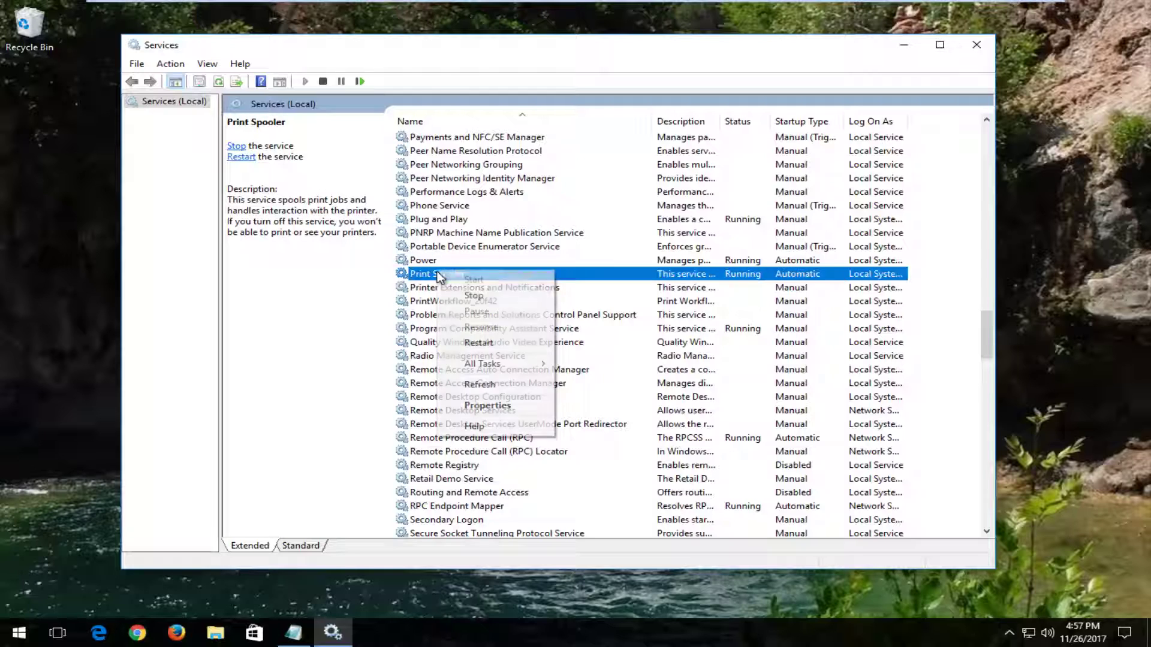
- In Print Spooler properties, keep Startup type on Automatic and confirm with OK
click(487, 405)
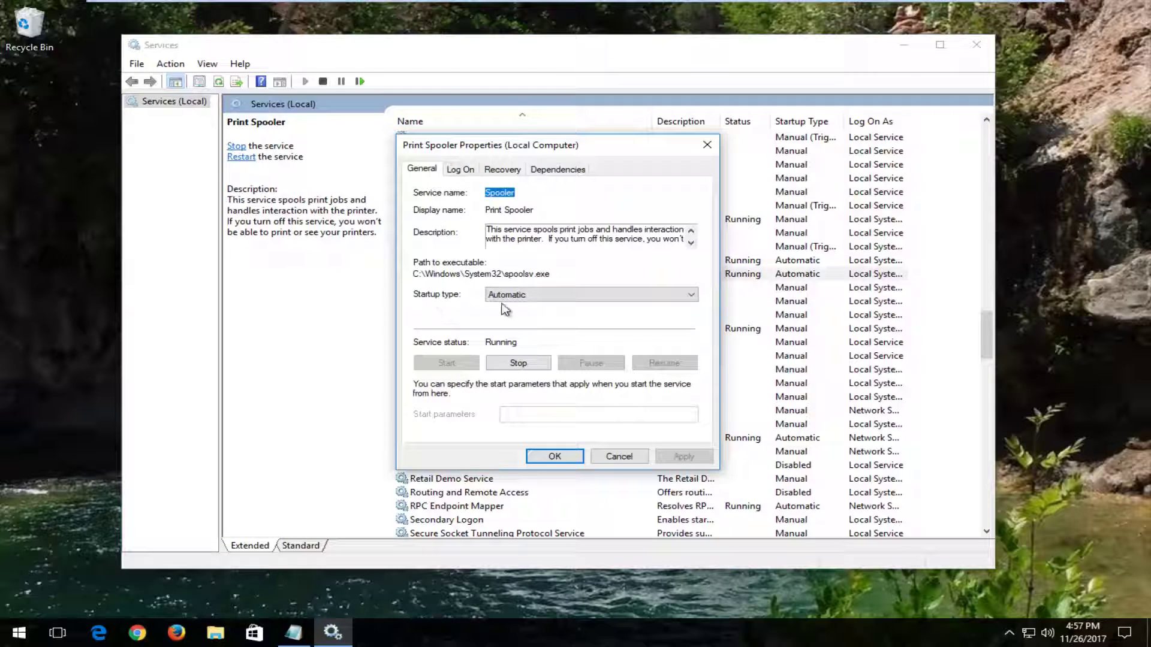
click(513, 296)
click(514, 317)
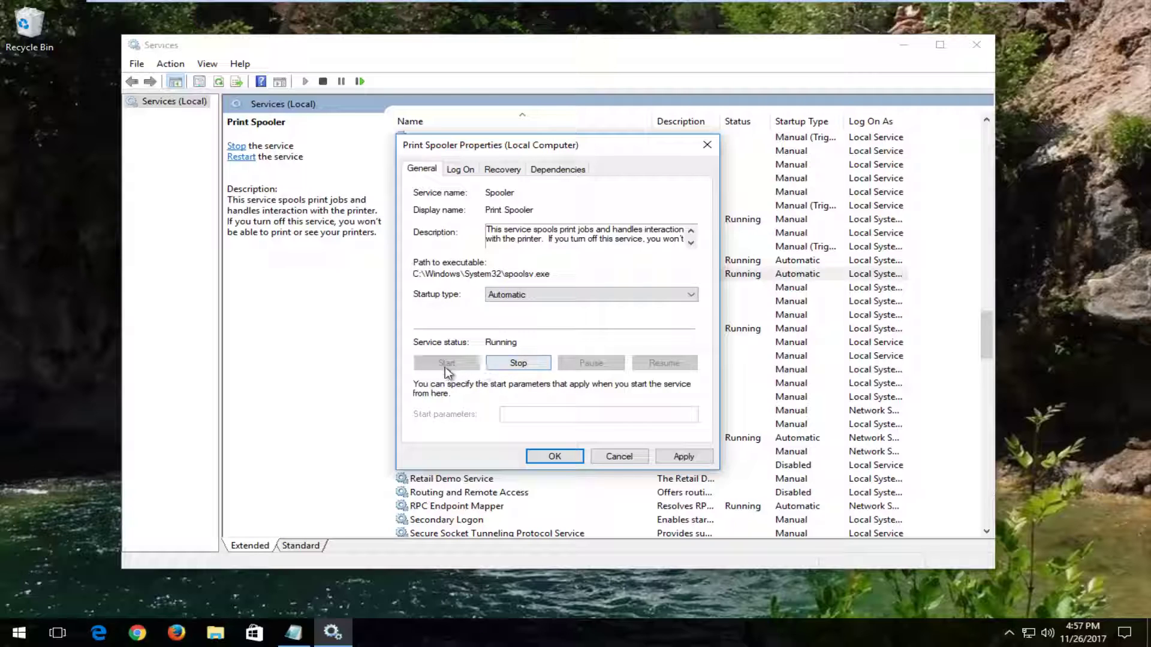
click(631, 457)
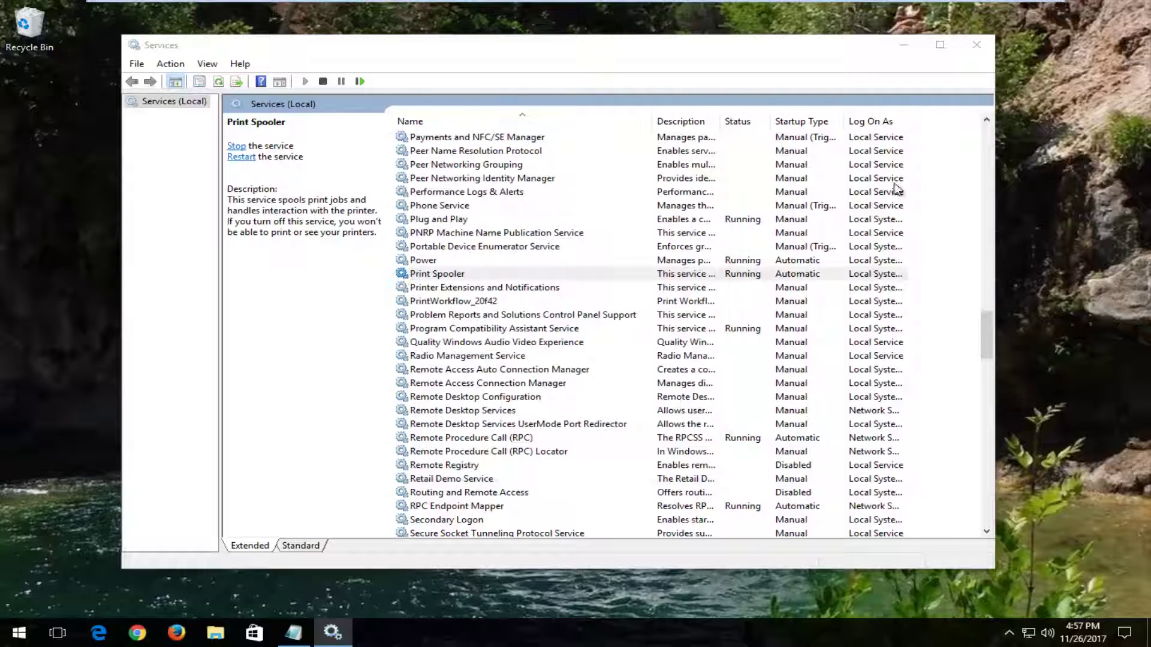
- Close the Services window with its X button
click(976, 44)
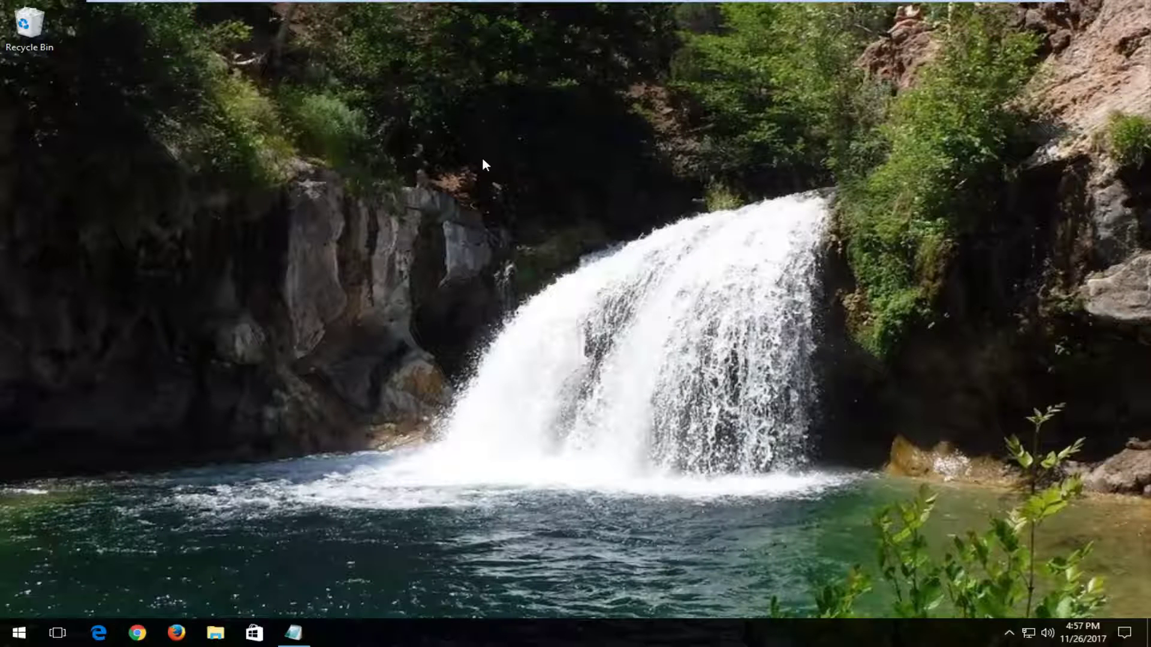